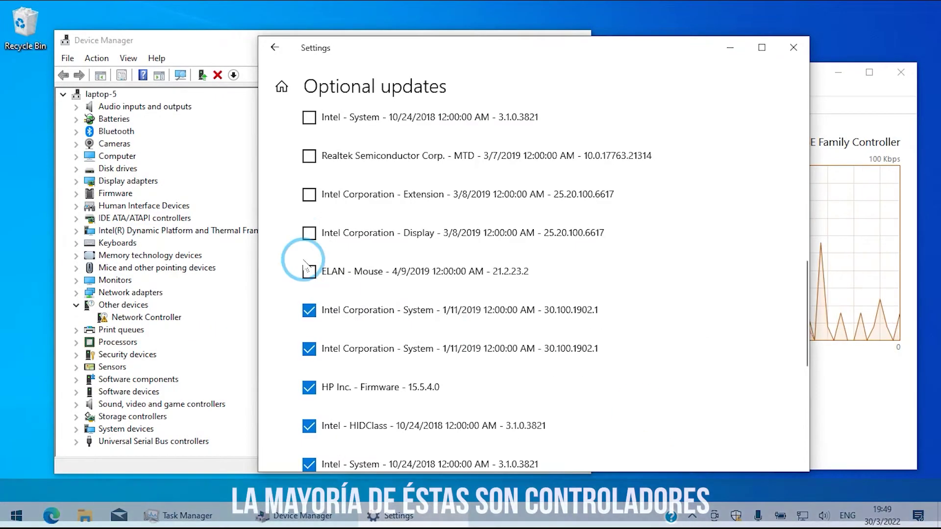
- Select the remaining unchecked driver updates in the optional updates list, up to the first INTEL - System entry, and start installing them
scroll(315, 283, "up", 5)
left_click(315, 319)
left_click(315, 275)
left_click(315, 212)
left_click(315, 170)
scroll(310, 191, "up", 5)
left_click(309, 366)
left_click(309, 327)
left_click(309, 289)
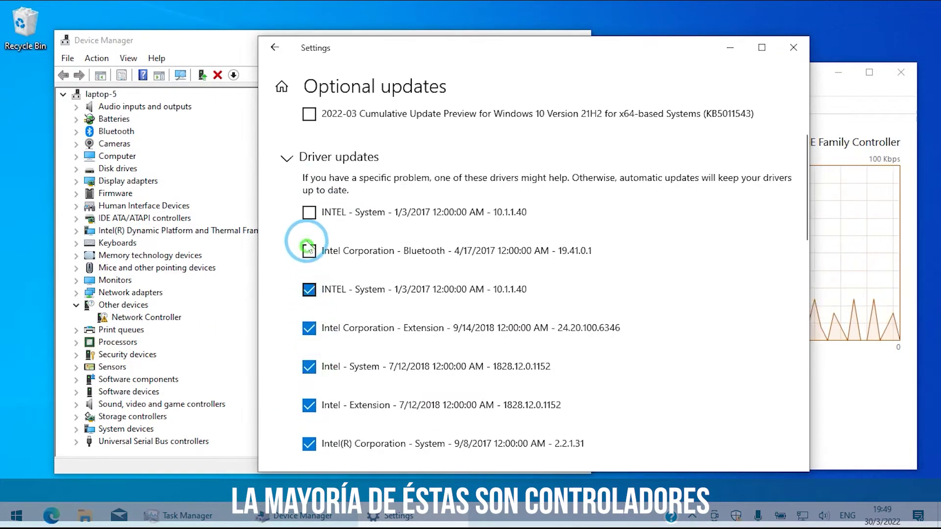
left_click(309, 250)
left_click(310, 211)
scroll(657, 374, "down", 10)
left_click(343, 406)
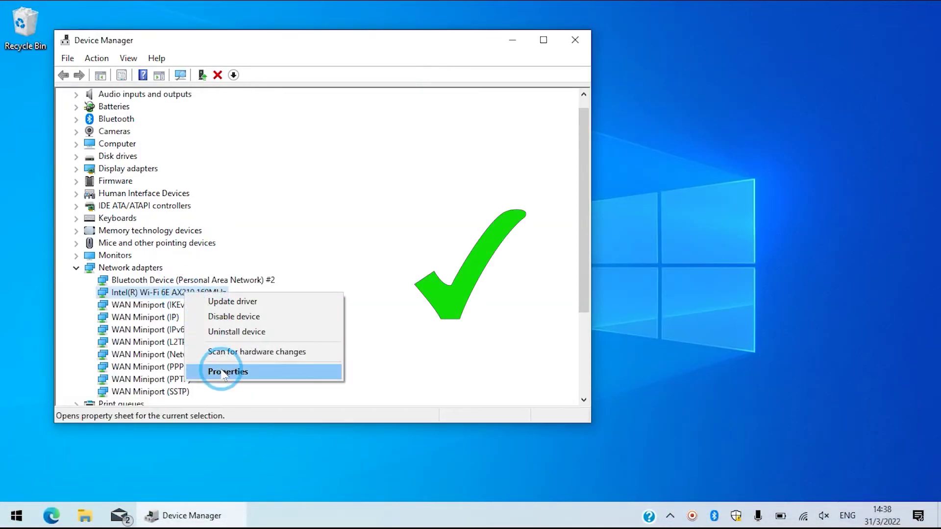
- Open the advanced properties of the Intel Wi-Fi 6E AX210 adapter and list the 802.11a/b/g Wireless Mode values
left_click(224, 374)
left_click(294, 119)
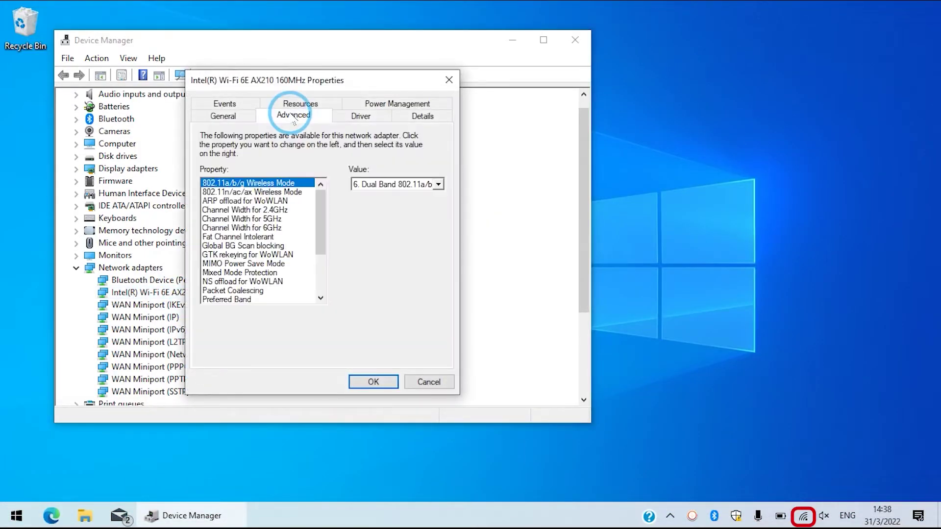
left_click(390, 184)
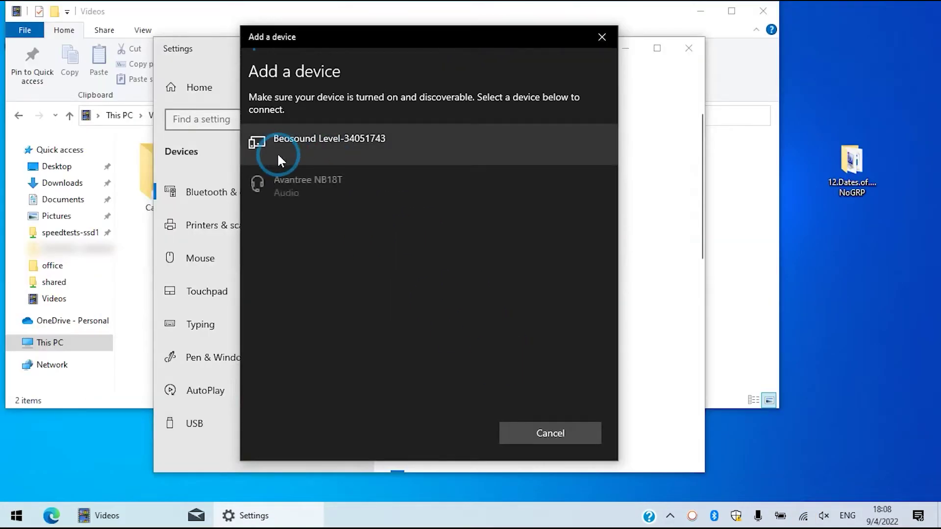
- Pair the Avantree NB18T Bluetooth headset and lower its playback volume
left_click(310, 184)
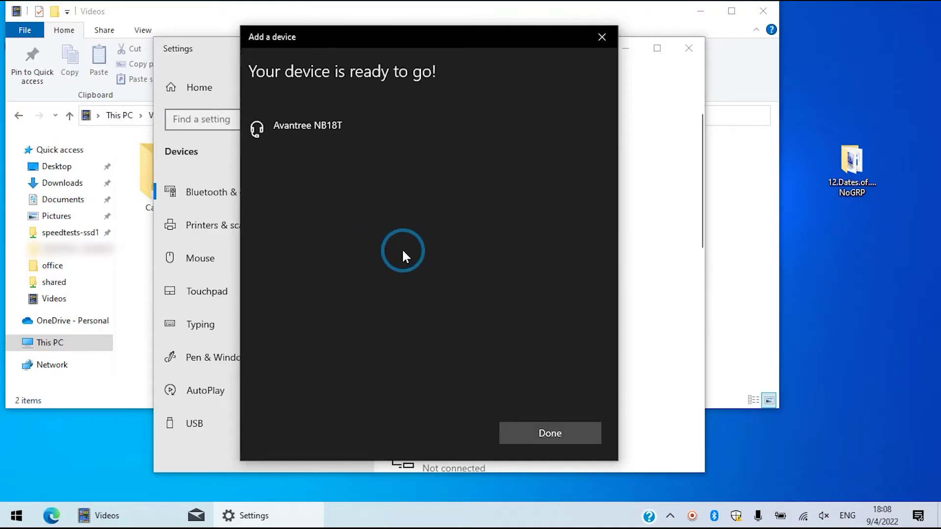
left_click(544, 433)
left_click(795, 512)
left_click(824, 515)
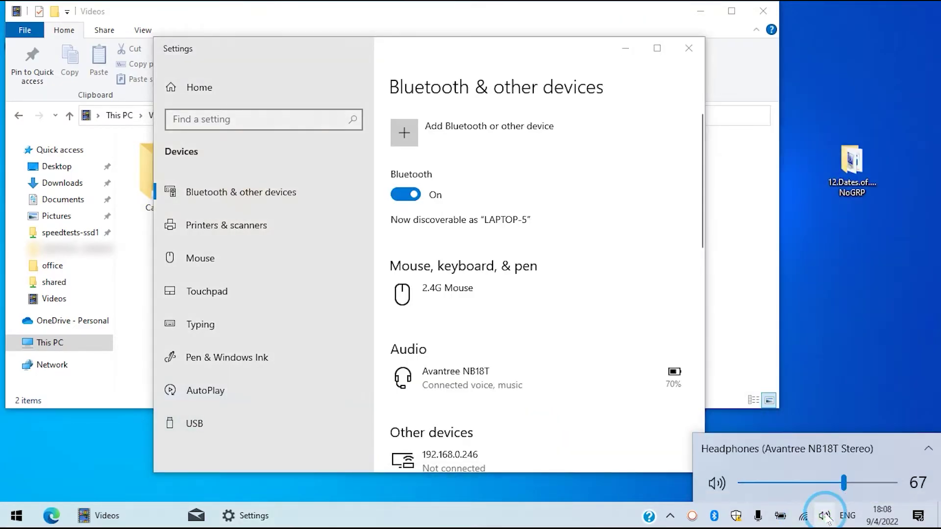
left_click_drag(854, 493, 828, 484)
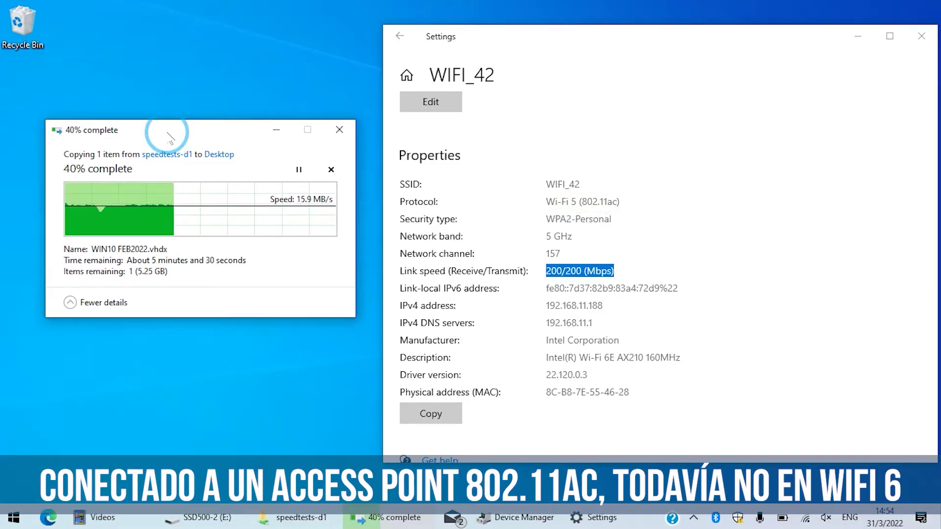
- Pause the running file copy and set the Dream Machine's 5 GHz radio channel width to VHT80
left_click(298, 170)
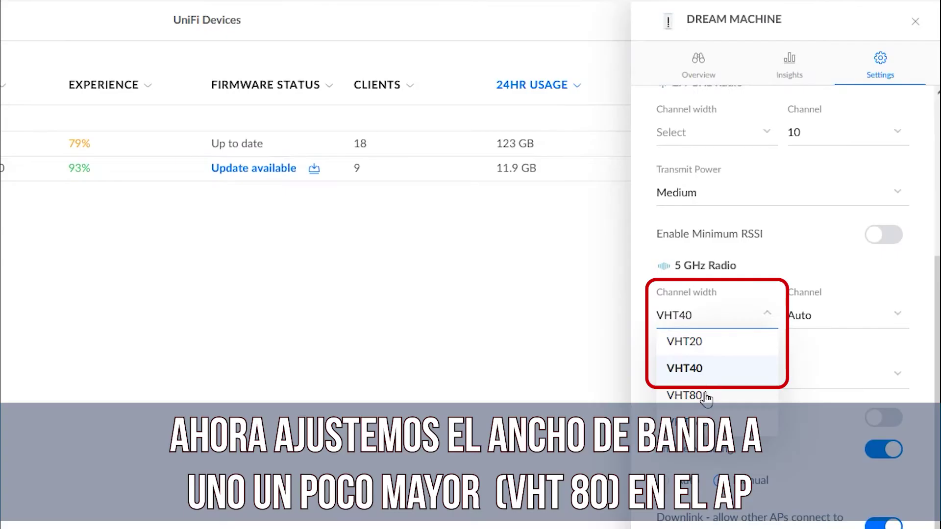
left_click(706, 394)
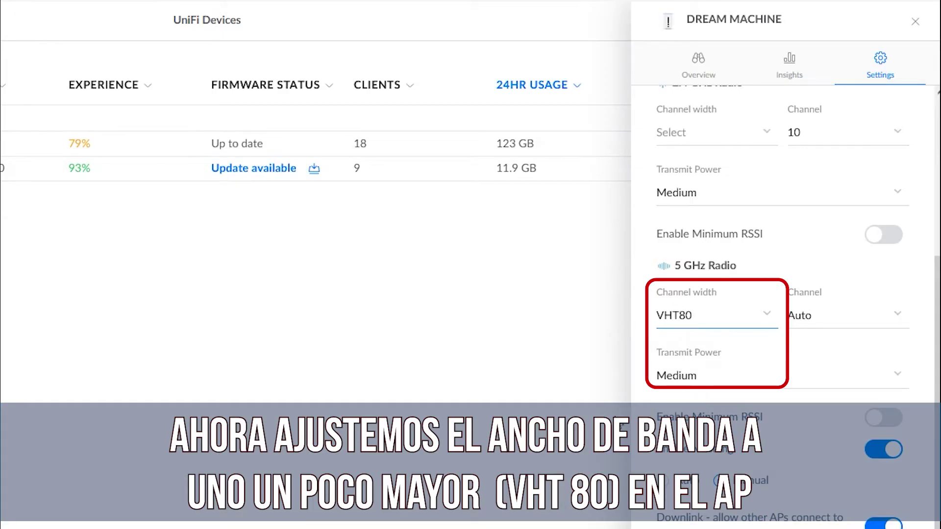
left_click(769, 156)
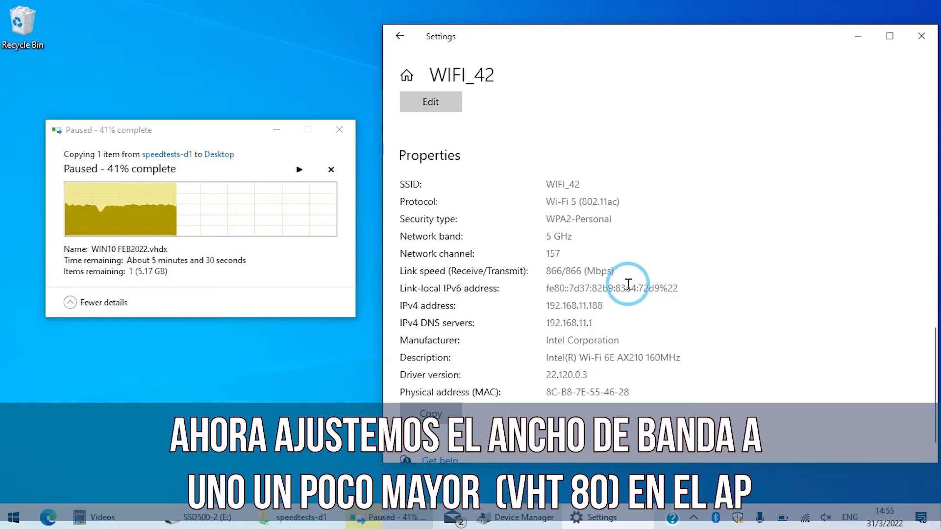
- Highlight the link speed in the WIFI_42 network properties and resume the paused file copy
triple_click(629, 272)
left_click(299, 169)
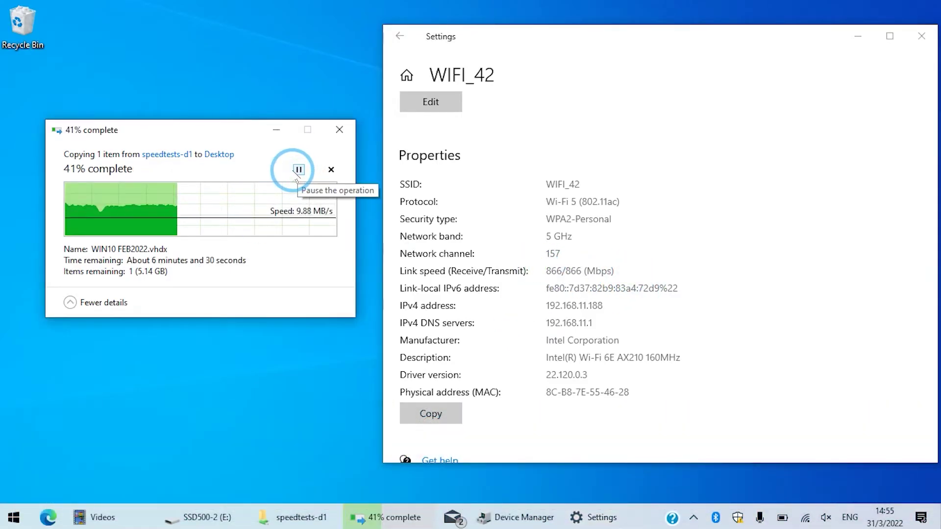
left_click(301, 221)
left_click(338, 289)
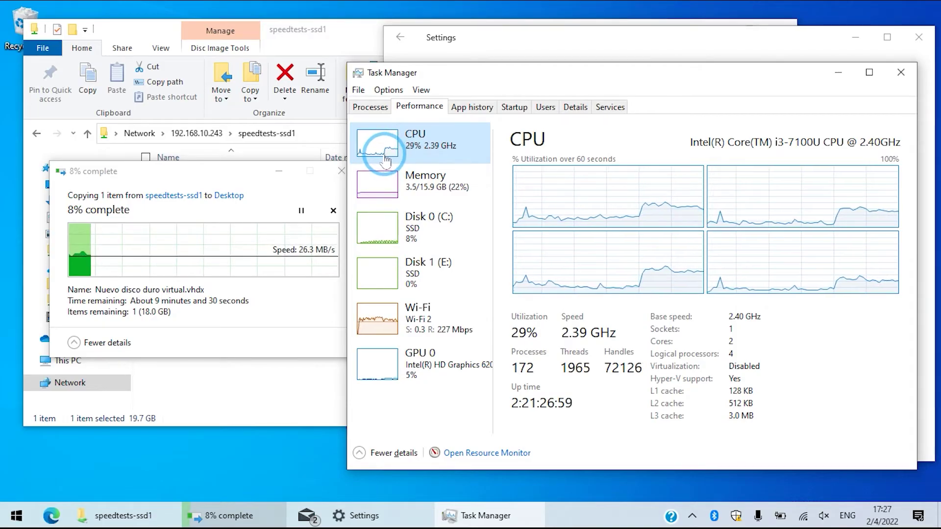
- Browse the Camera, CELL PHOTOS 3 and digital microscope folders inside the ARCHIVO network folder
double_click(168, 172)
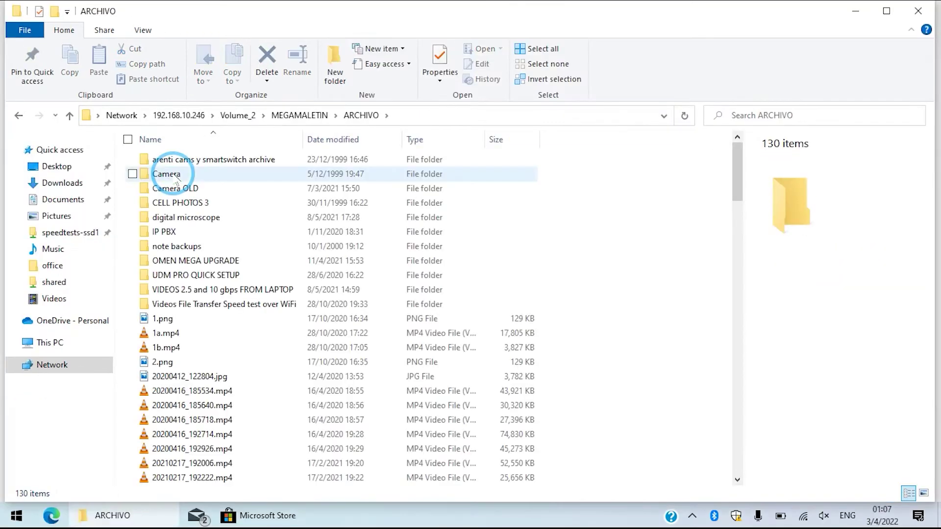
left_click(174, 174)
double_click(175, 175)
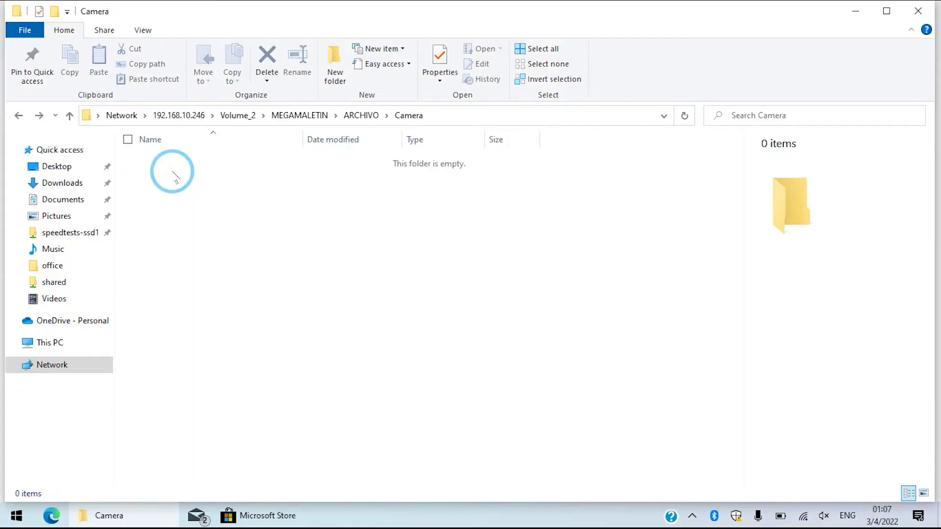
key("BackSpace")
left_click(158, 159)
left_click(180, 190)
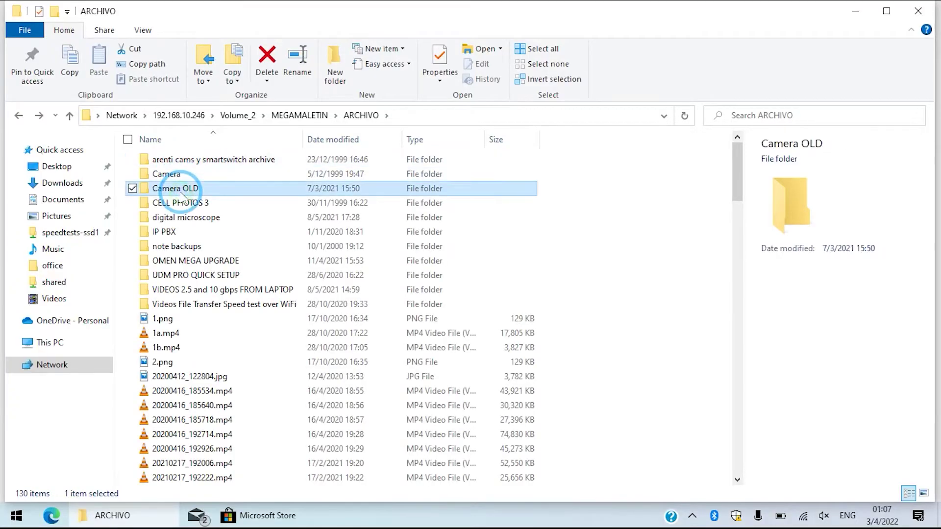
left_click(189, 203)
double_click(190, 204)
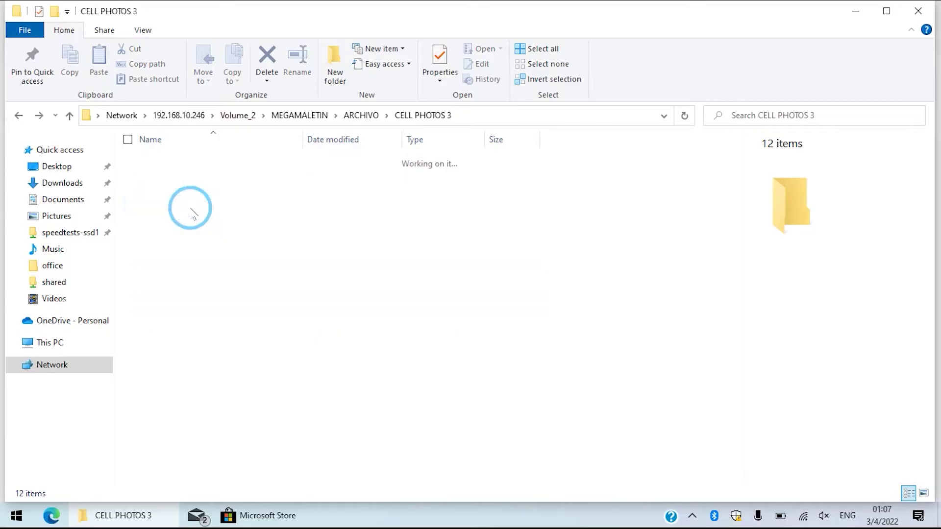
key("BackSpace")
left_click(189, 216)
double_click(181, 216)
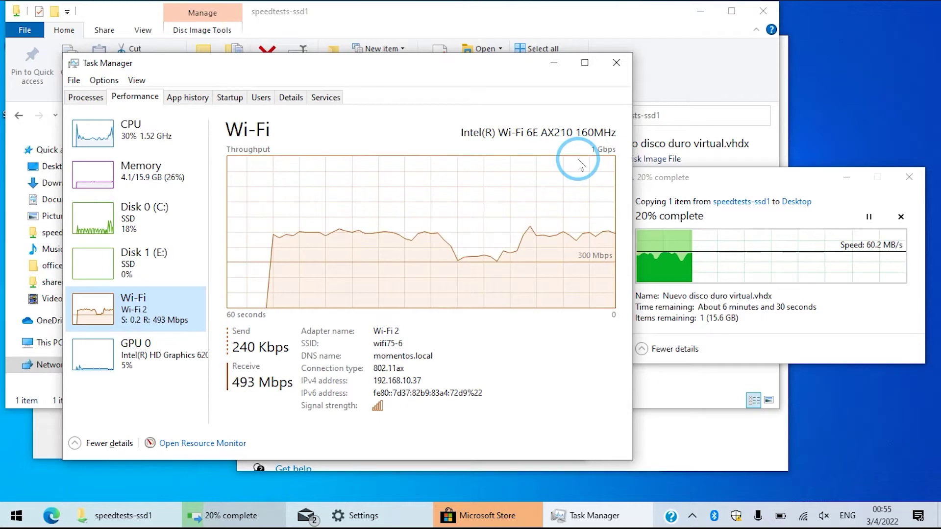
left_click_drag(810, 175, 820, 163)
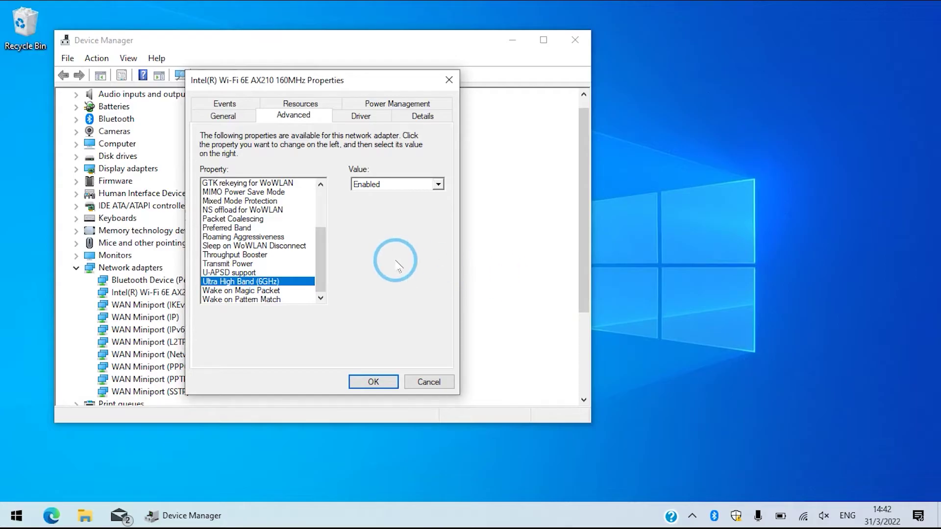
- Check the available values of the Wi-Fi adapter's Ultra High Band (6GHz) and Preferred Band properties
left_click(405, 184)
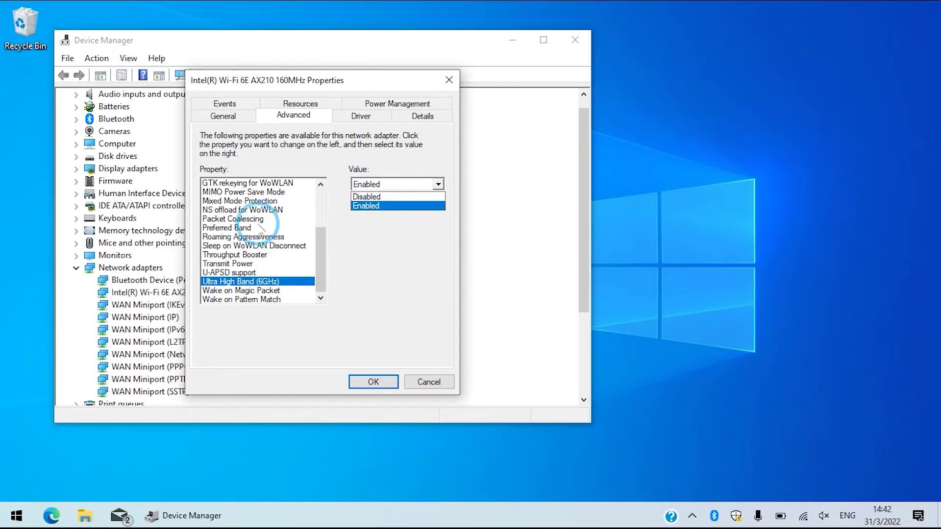
left_click(248, 230)
left_click(244, 229)
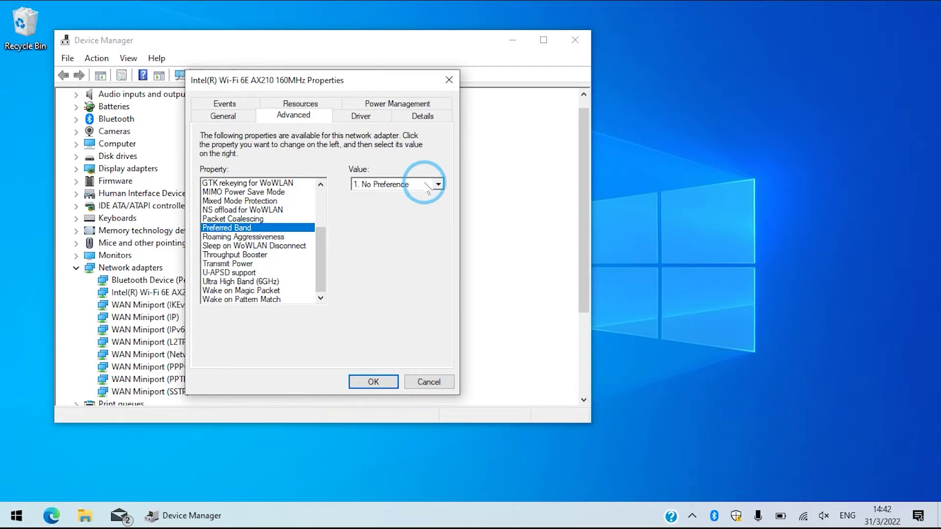
left_click(426, 185)
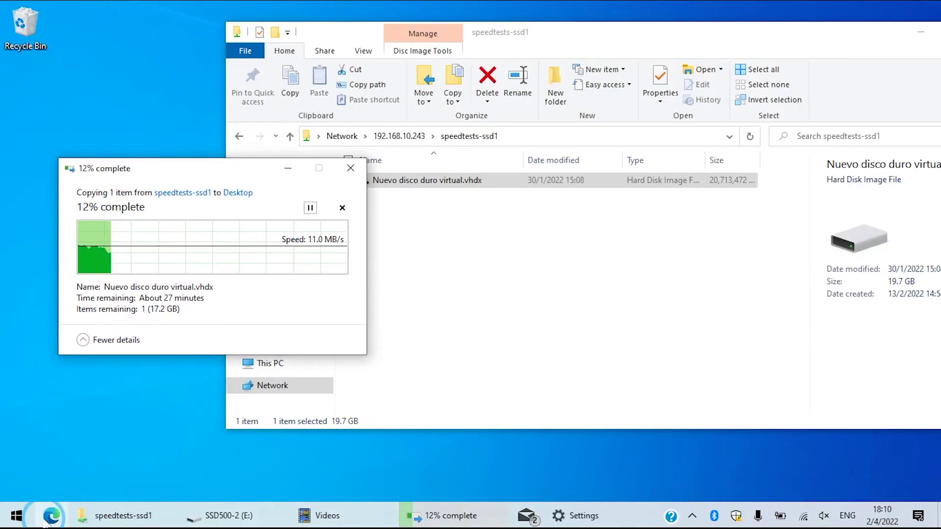
- Run TASKMGR and display the Wi-Fi throughput graph during the file copy
key("super+r")
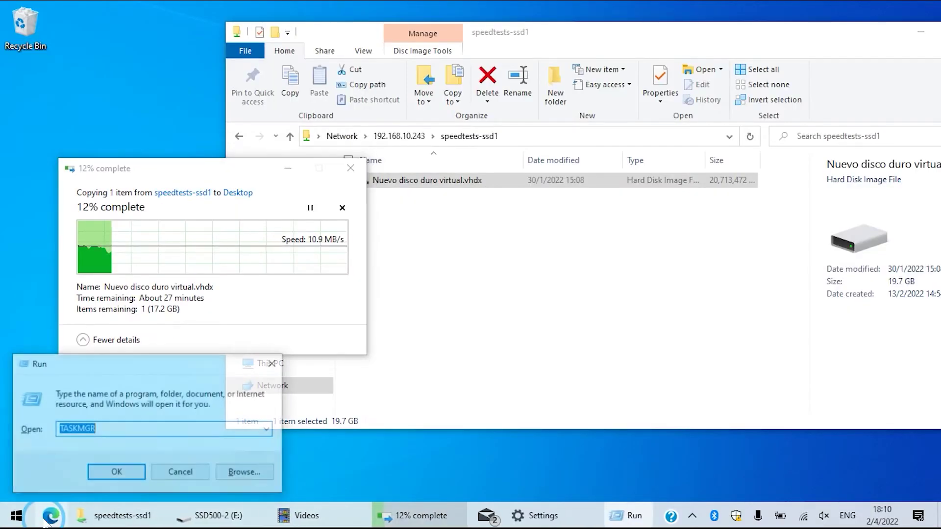
key("Return")
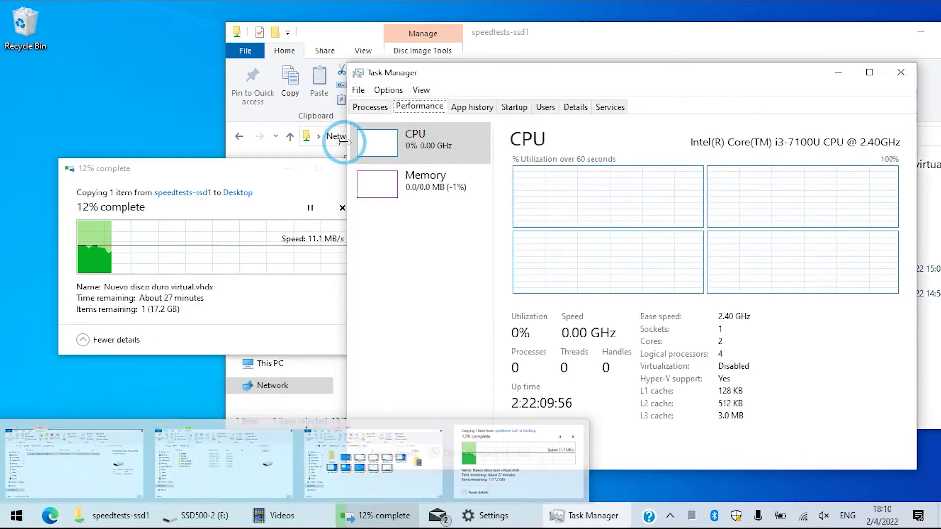
left_click(424, 375)
left_click(437, 319)
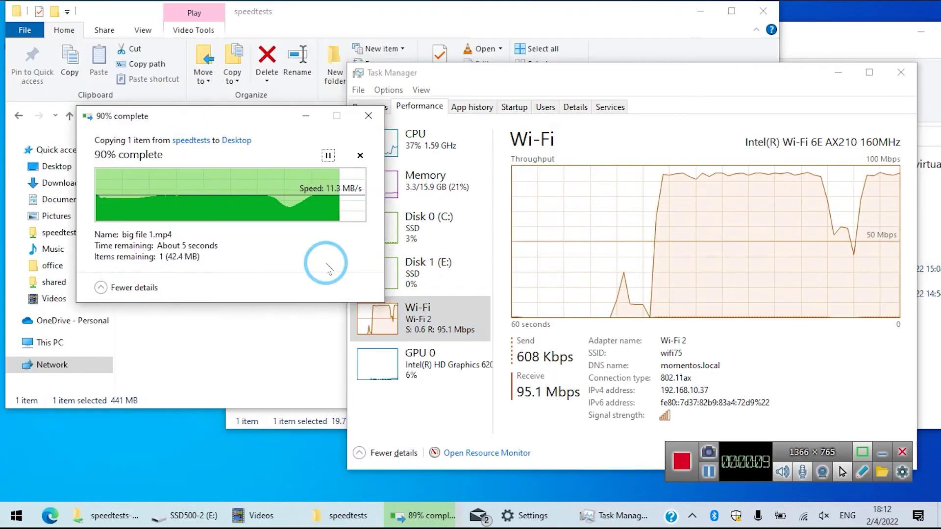
- Move the copy progress window clear of Task Manager's tabs and examine the Wi-Fi performance during the transfer
left_click_drag(135, 116, 118, 173)
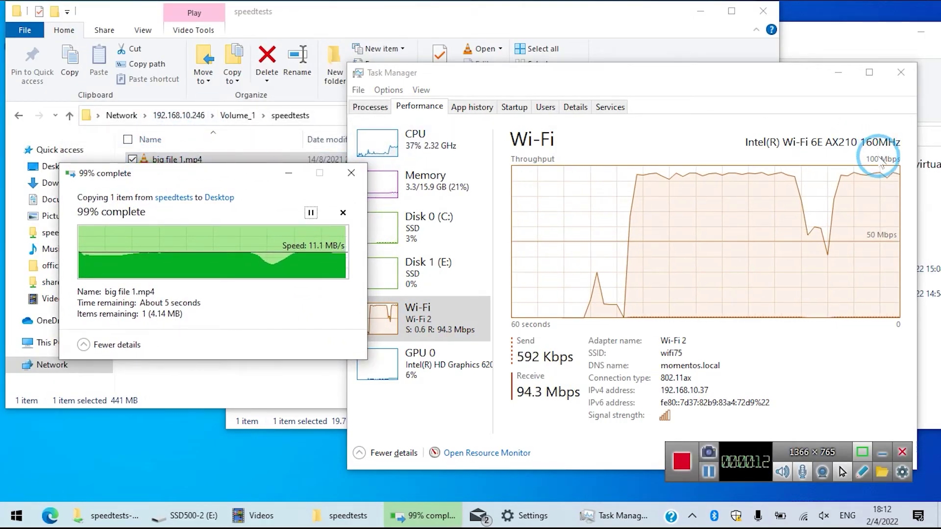
left_click(542, 384)
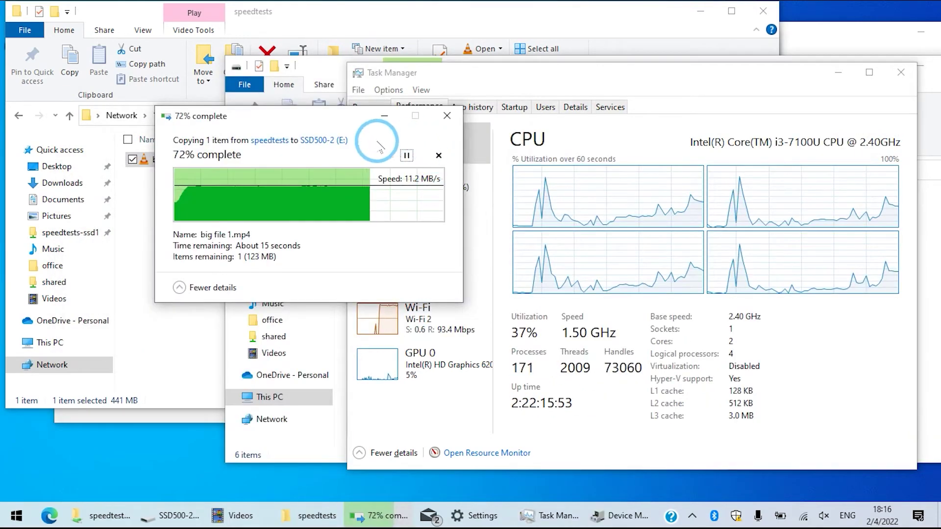
left_click(431, 319)
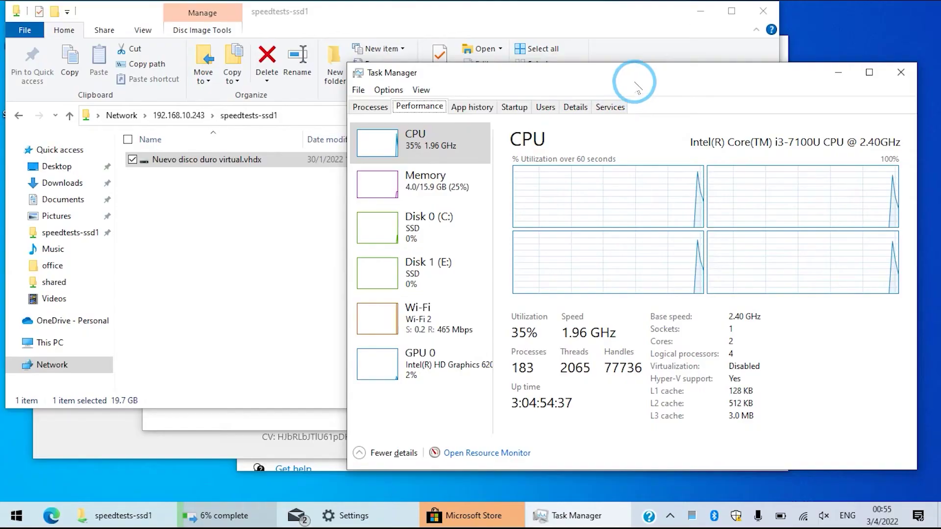
- Arrange Task Manager and the copy progress window side by side and show the Wi-Fi performance graph
left_click_drag(633, 80, 406, 80)
left_click_drag(668, 219, 773, 155)
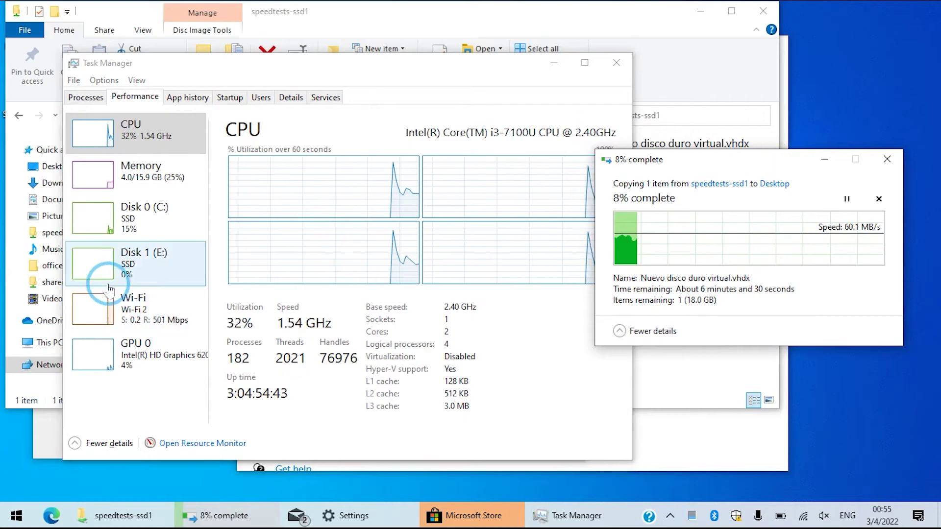
left_click(106, 307)
left_click(757, 162)
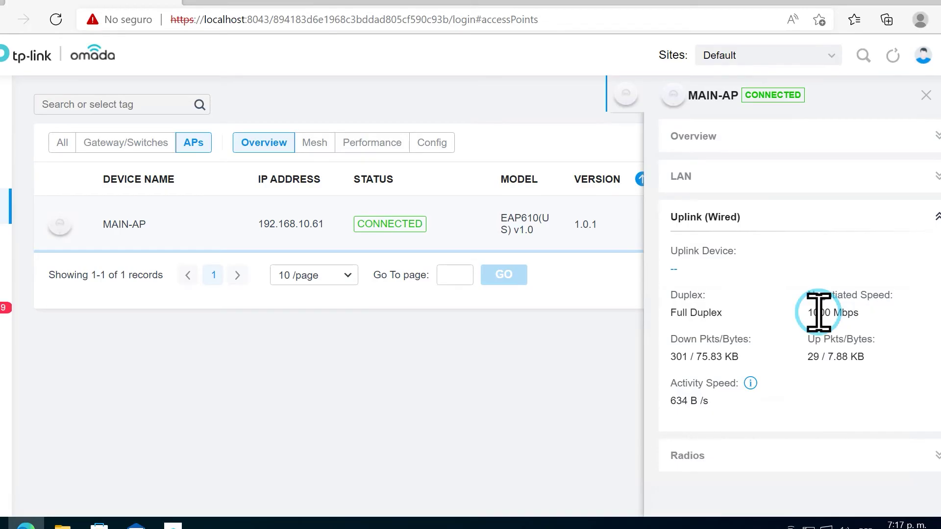
- Examine the negotiated speed in the wired uplink details of the MAIN-AP access point
scroll(818, 312, "up", 2)
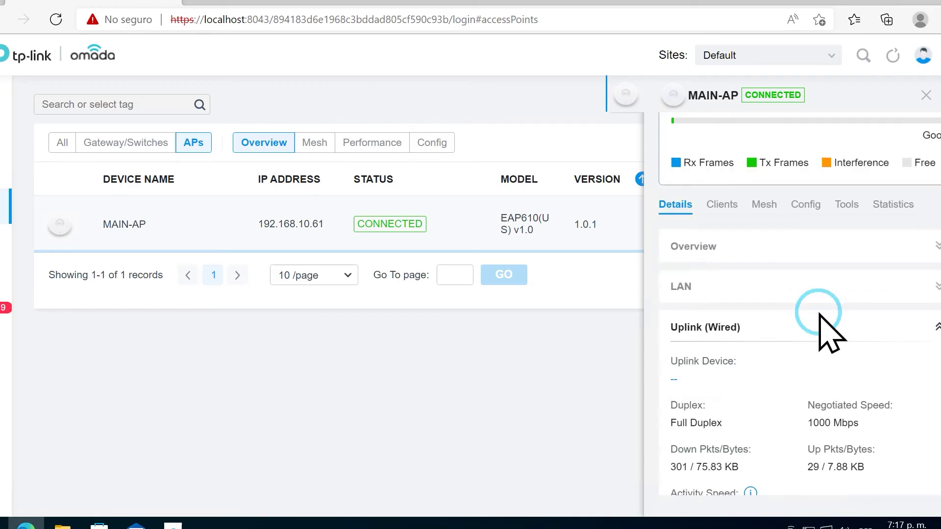
scroll(820, 313, "down", 2)
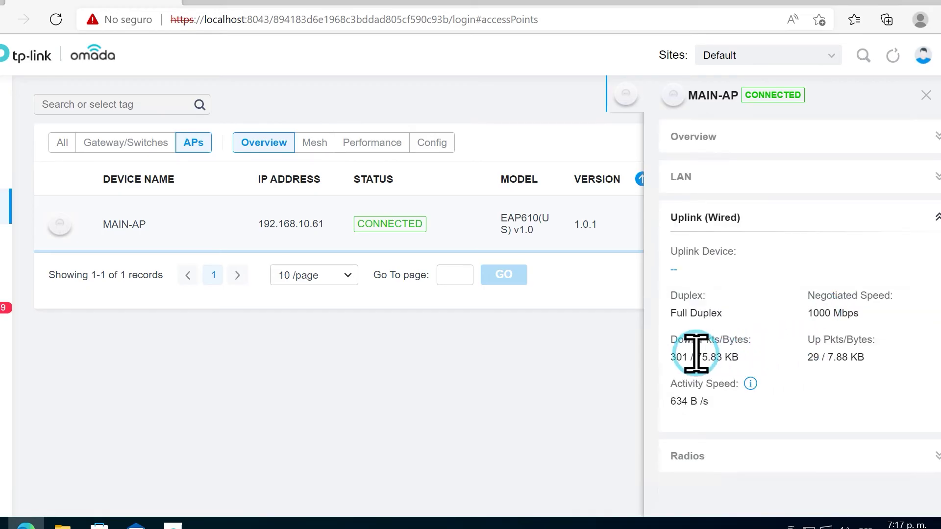
left_click_drag(865, 319, 784, 345)
left_click(852, 352)
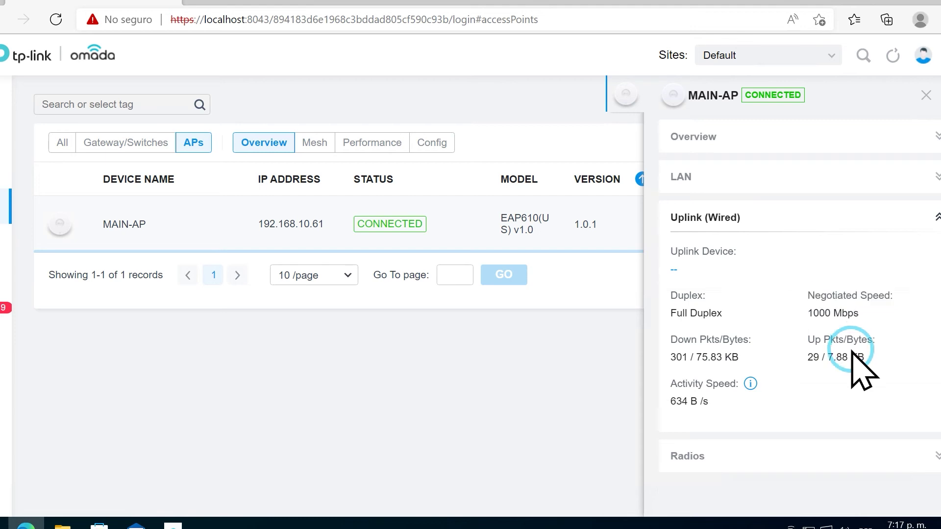